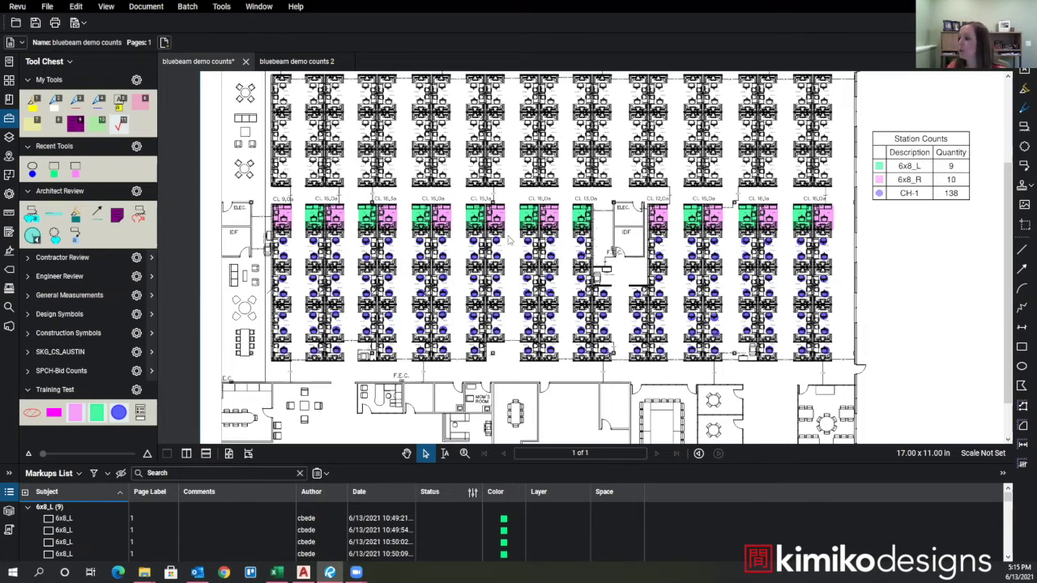
Step: Export the markups as 'bluebeam demo counts markups.bax', overwriting the existing file
left_click(79, 476)
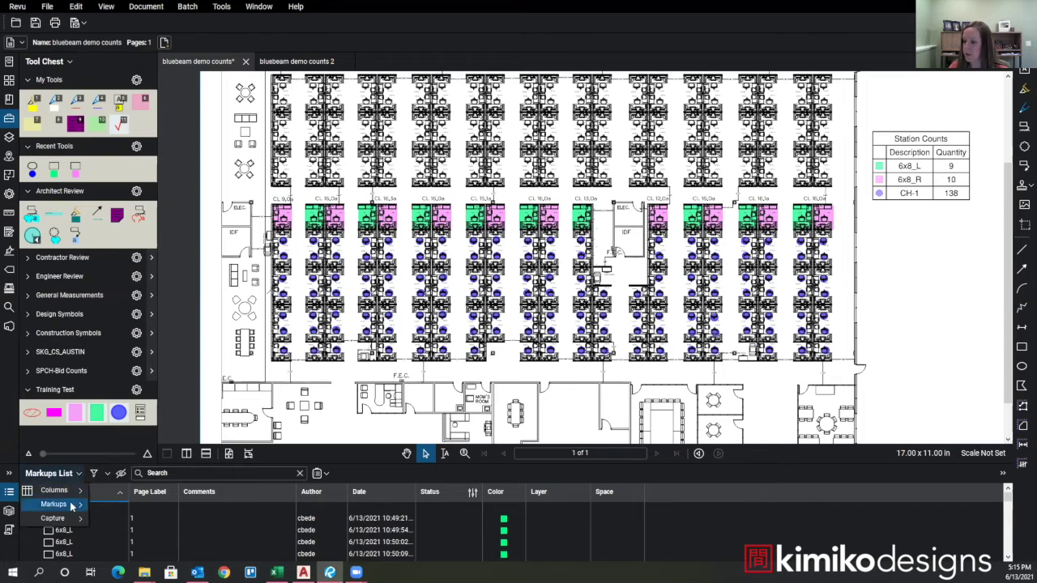
mouse_move(73, 507)
left_click(120, 525)
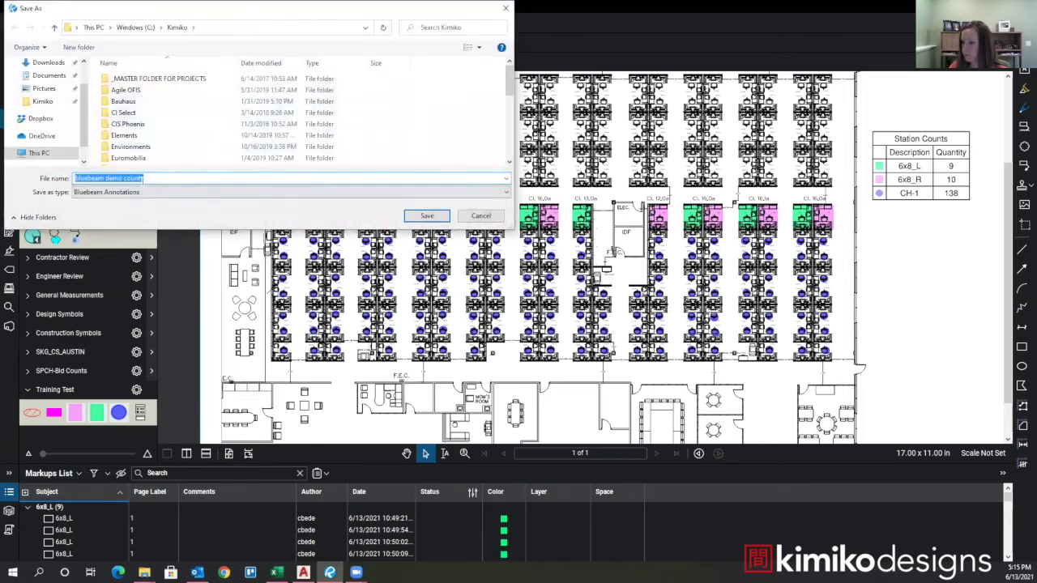
left_click(151, 180)
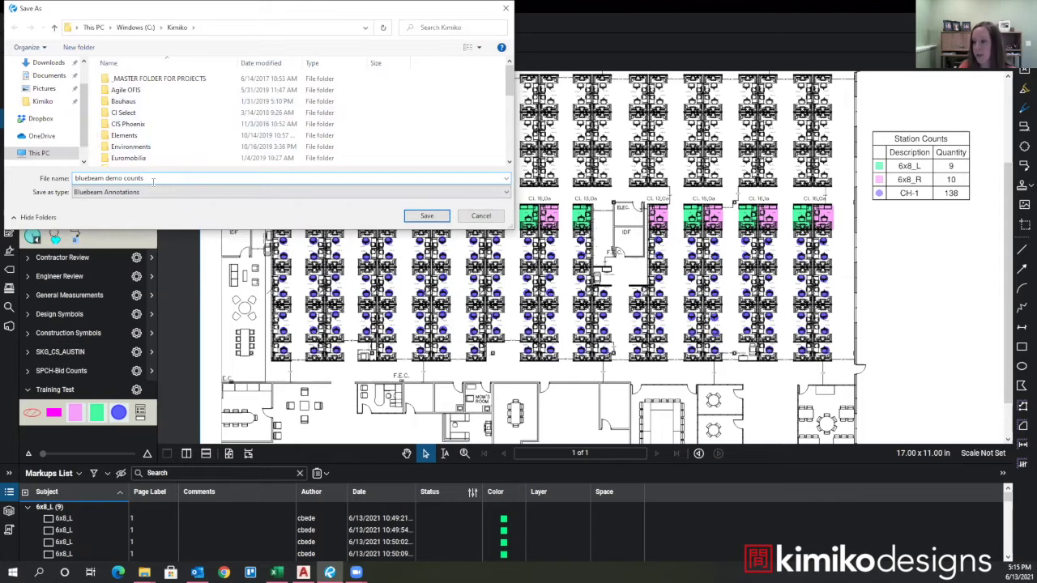
type("markups")
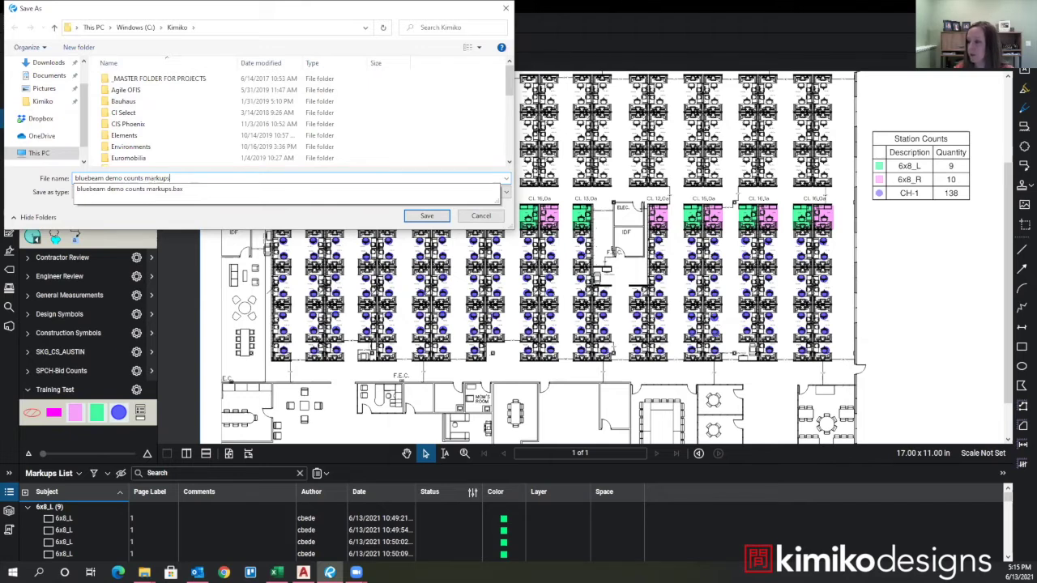
key("Return")
left_click(537, 288)
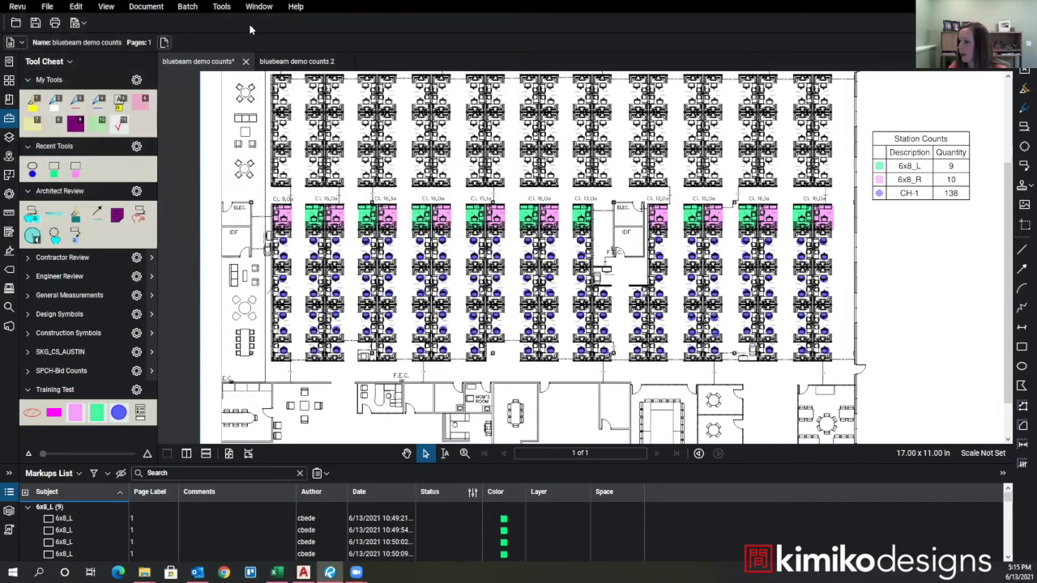
Step: Import the 'bluebeam demo counts markups' file onto the bluebeam demo counts 2 plan
left_click(284, 63)
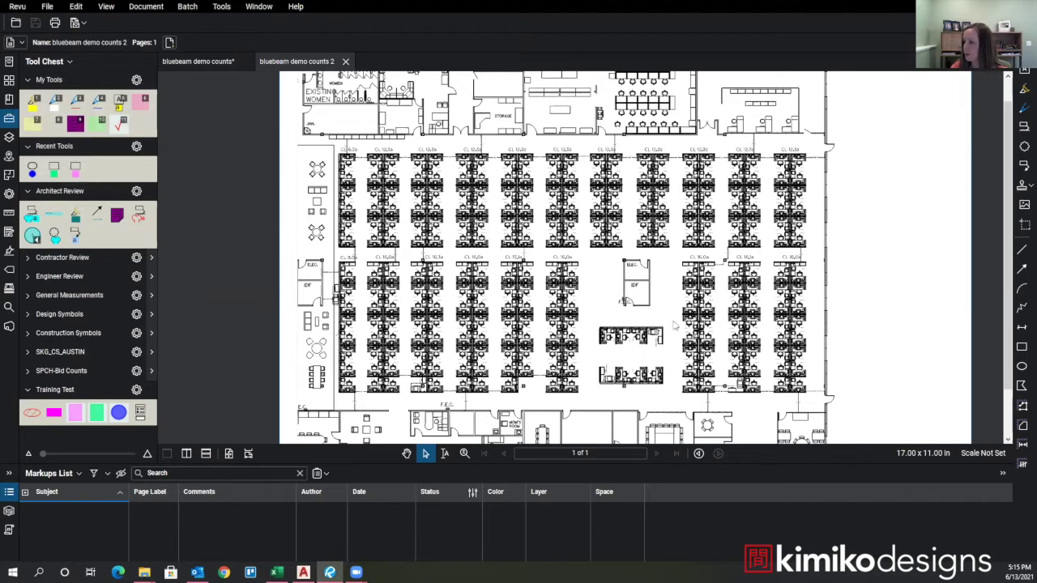
left_click(78, 475)
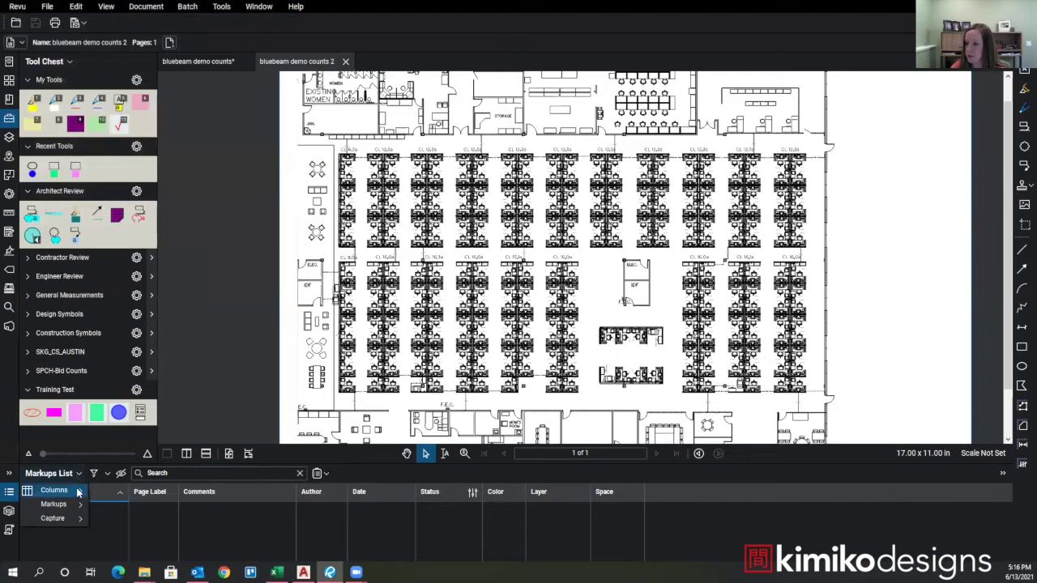
mouse_move(75, 505)
left_click(113, 504)
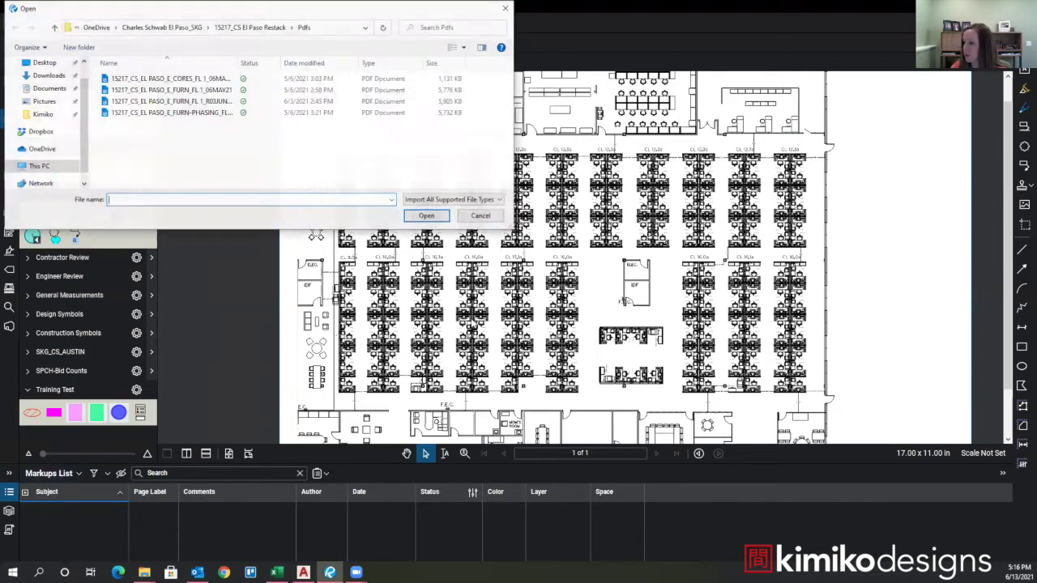
left_click(42, 115)
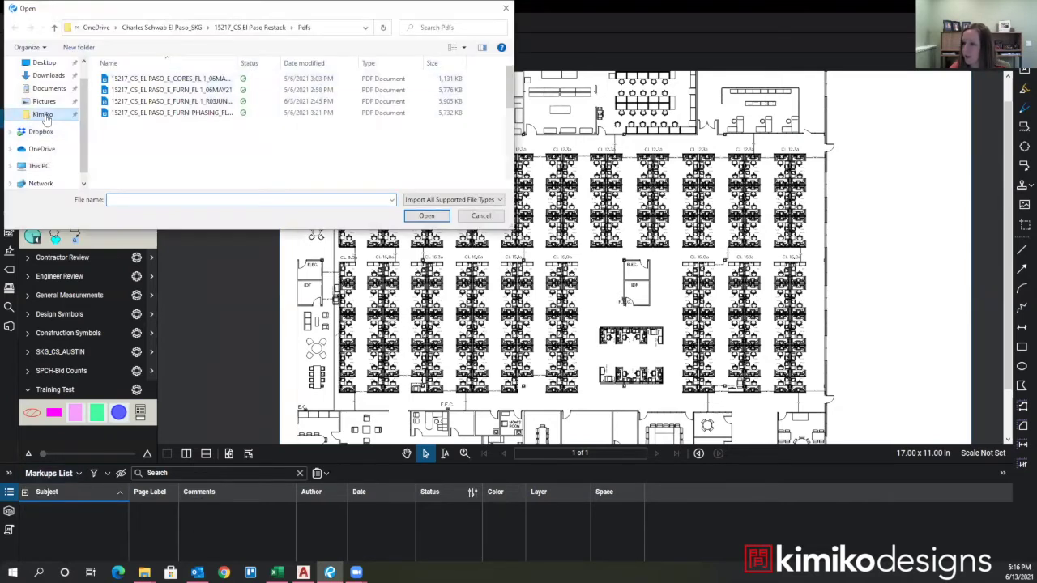
scroll(194, 140, "down", 5)
scroll(196, 143, "down", 1)
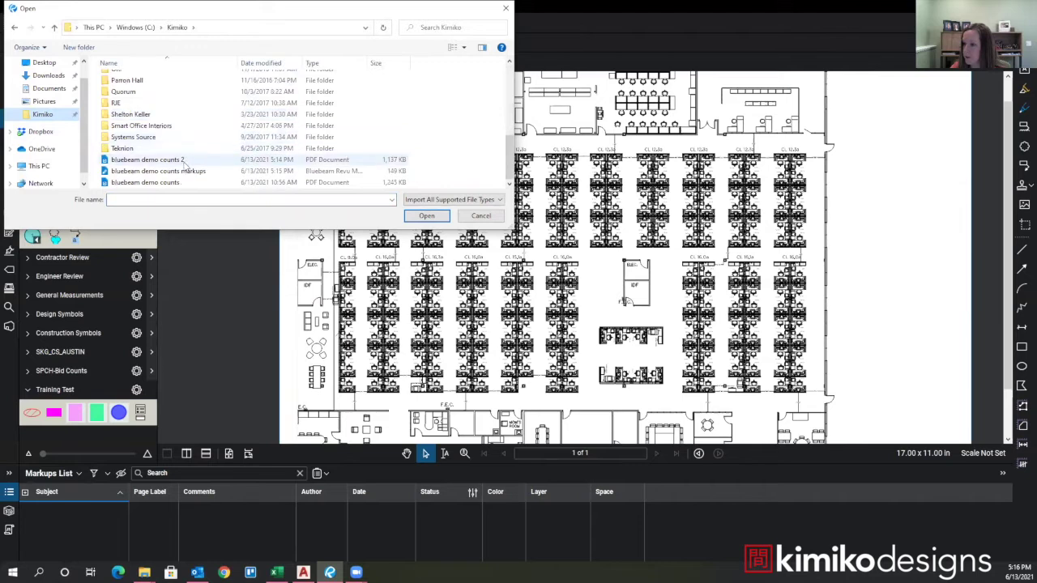
left_click(185, 173)
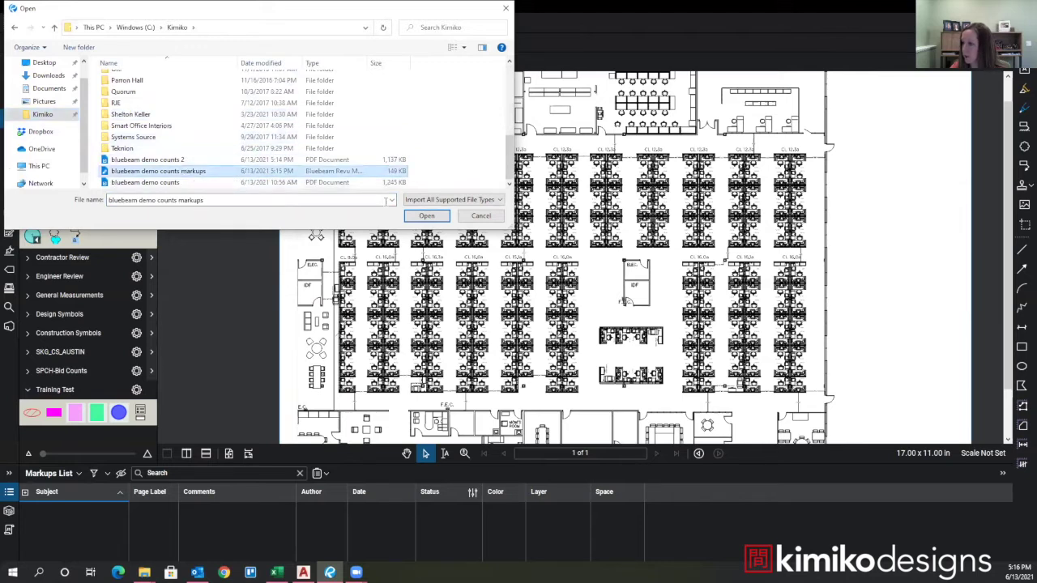
left_click(426, 216)
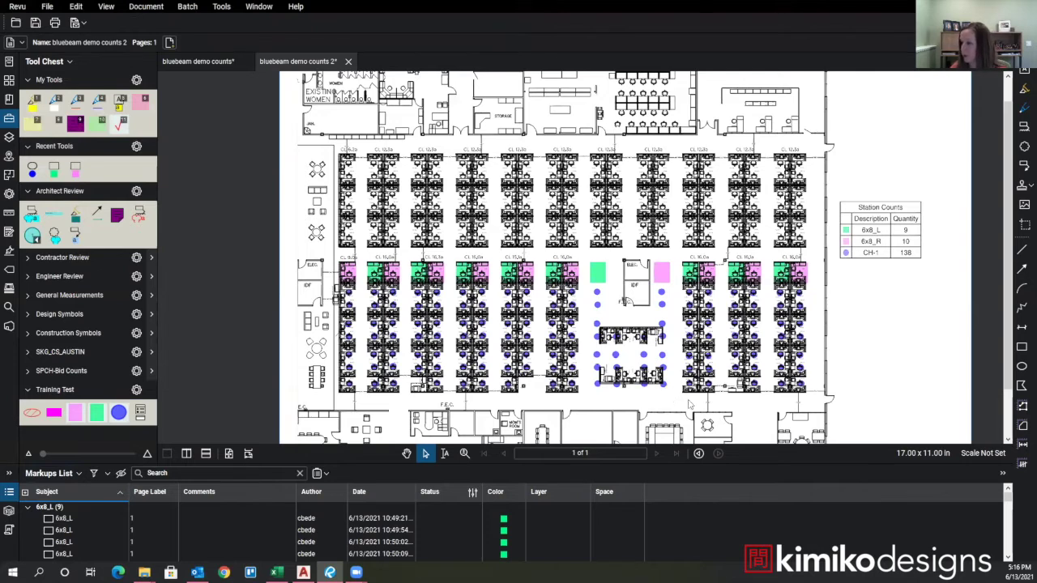
Step: Delete the two extra stations near ELEC and the extra chair dots near the IDF room
scroll(691, 404, "up", 1)
scroll(691, 403, "up", 2)
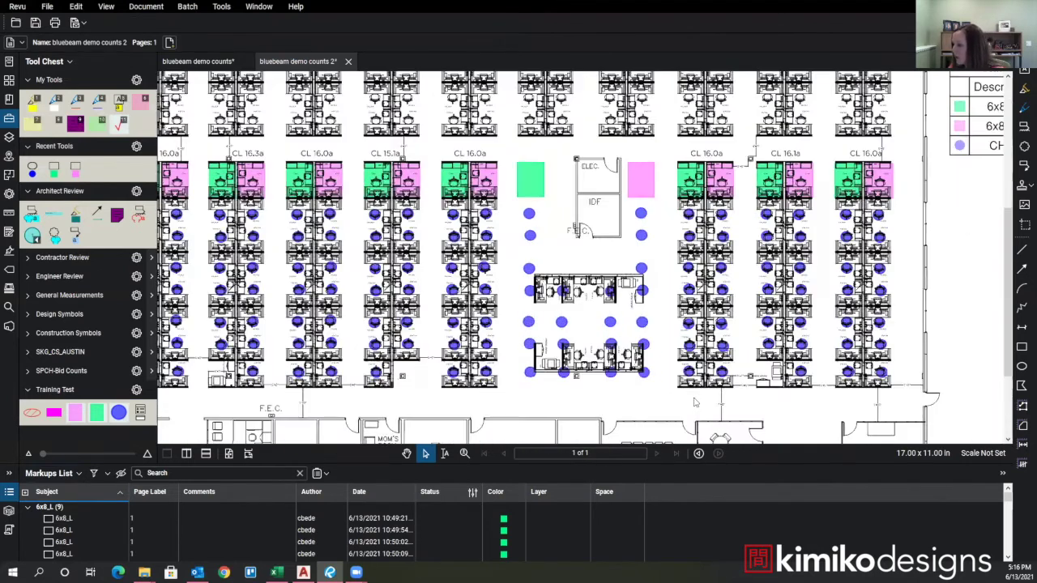
left_click(653, 185)
left_click(543, 190, "shift")
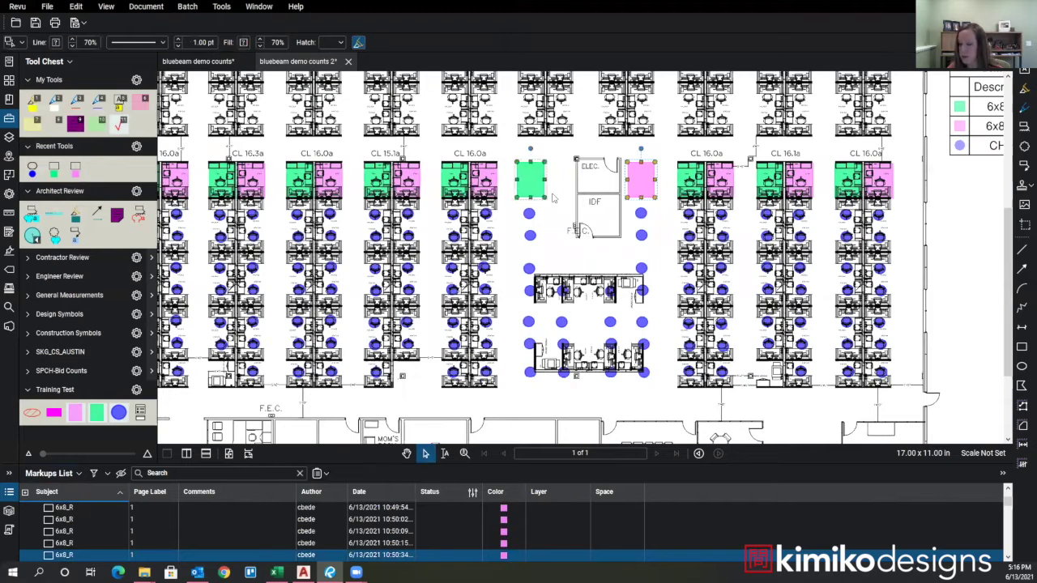
key("Delete")
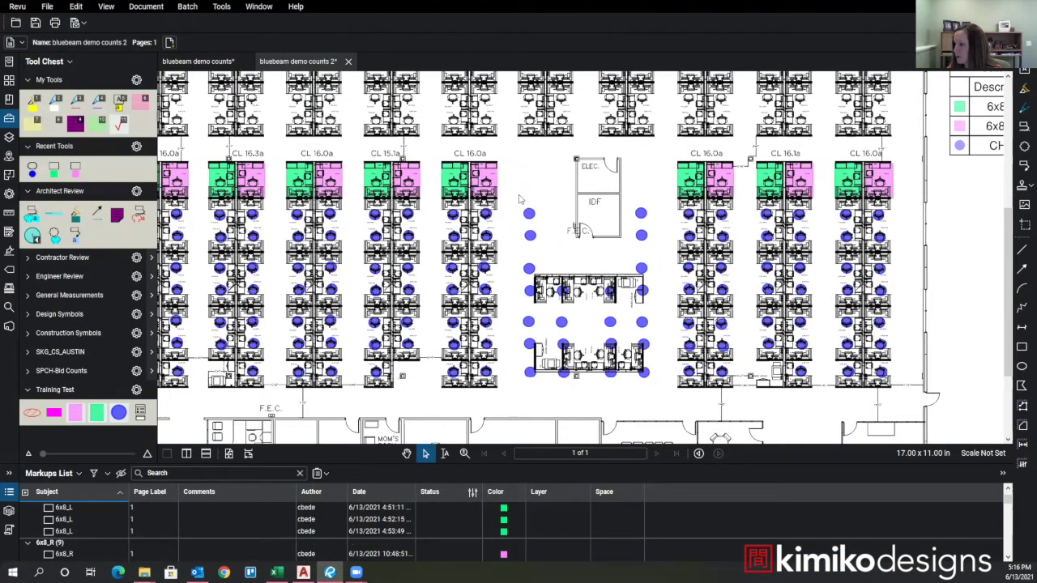
left_click_drag(519, 197, 663, 341)
key("Delete")
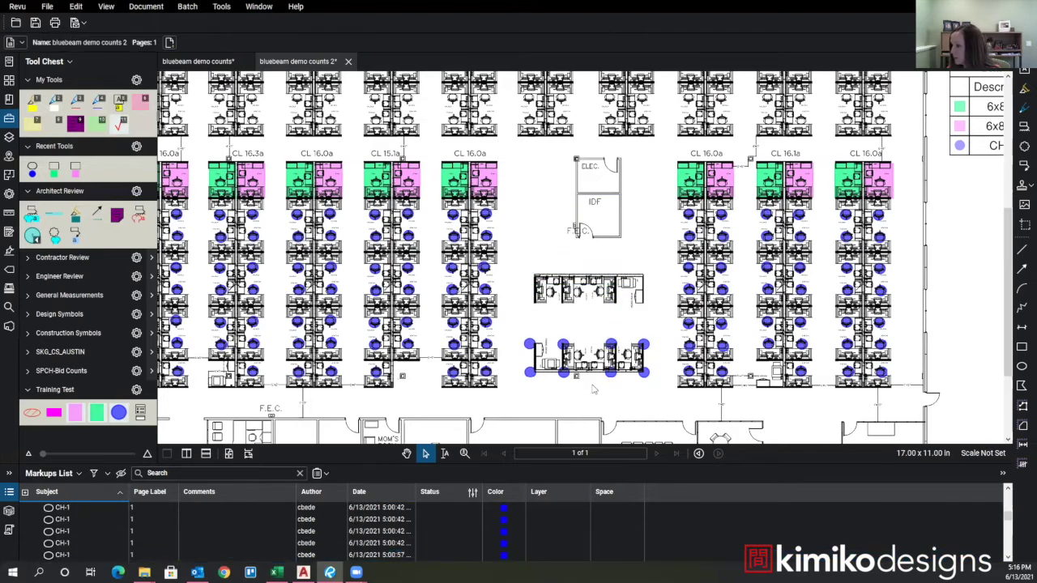
Step: Move CH-1 chair dots into the upper meeting room and delete the accidentally stretched ellipse
scroll(592, 390, "up", 3)
left_click_drag(498, 321, 534, 232)
left_click(542, 314)
left_click_drag(542, 305, 542, 277)
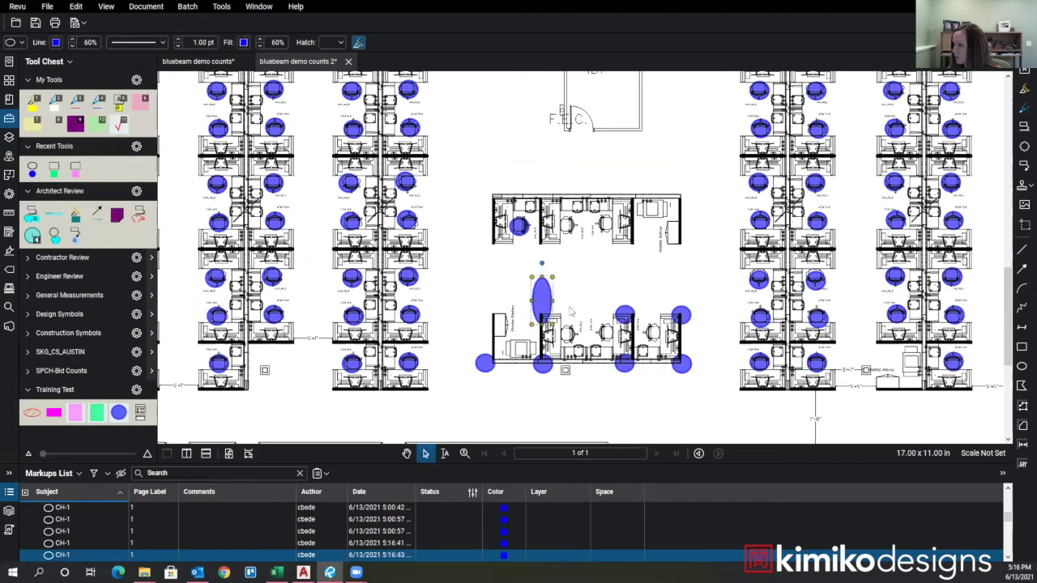
key("Delete")
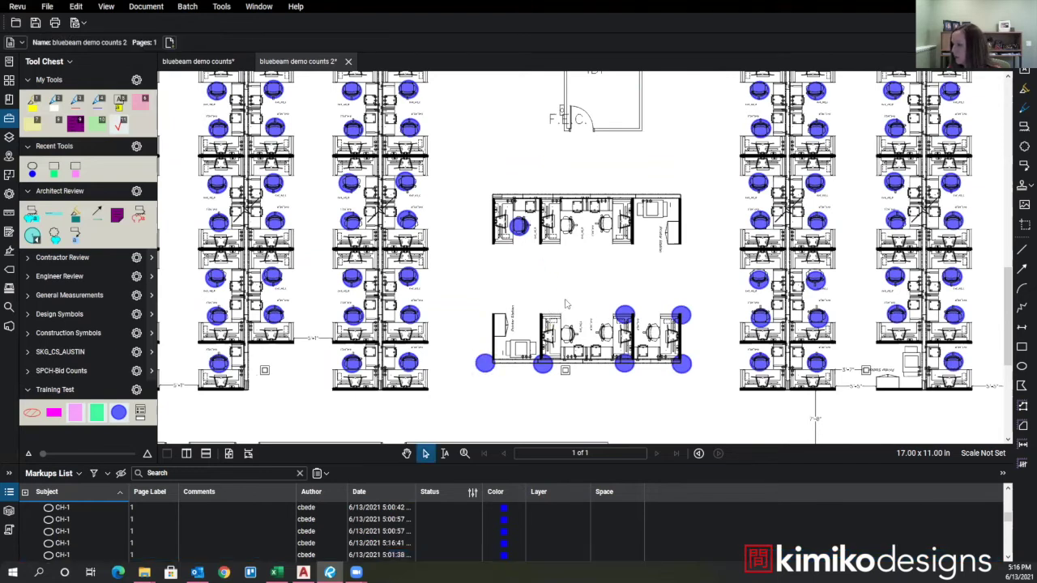
left_click_drag(623, 315, 565, 226)
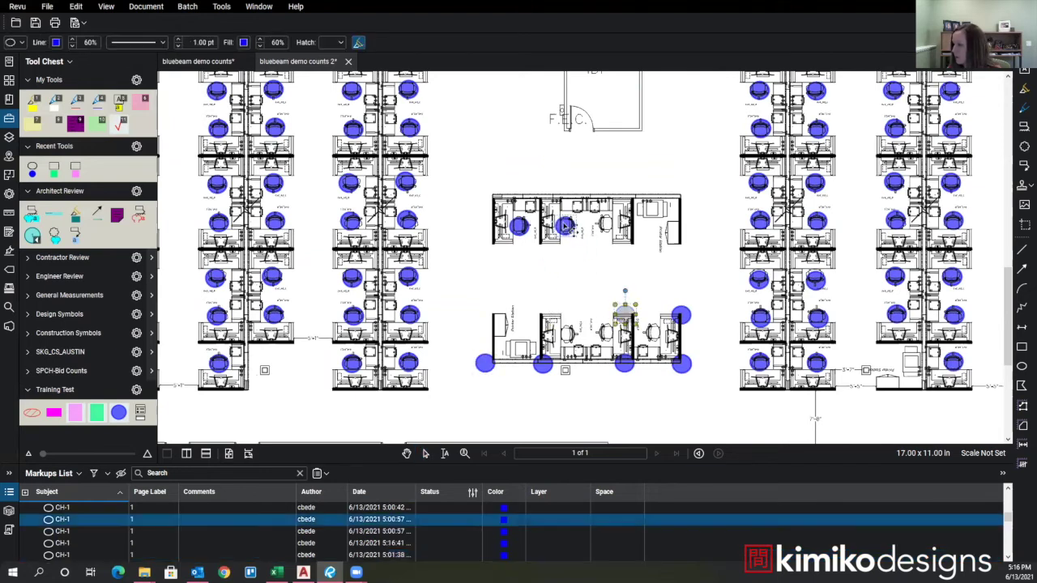
left_click_drag(680, 315, 609, 234)
left_click(511, 376)
Step: Move three CH-1 chair count dots into the lower meeting room
left_click_drag(486, 366, 567, 333)
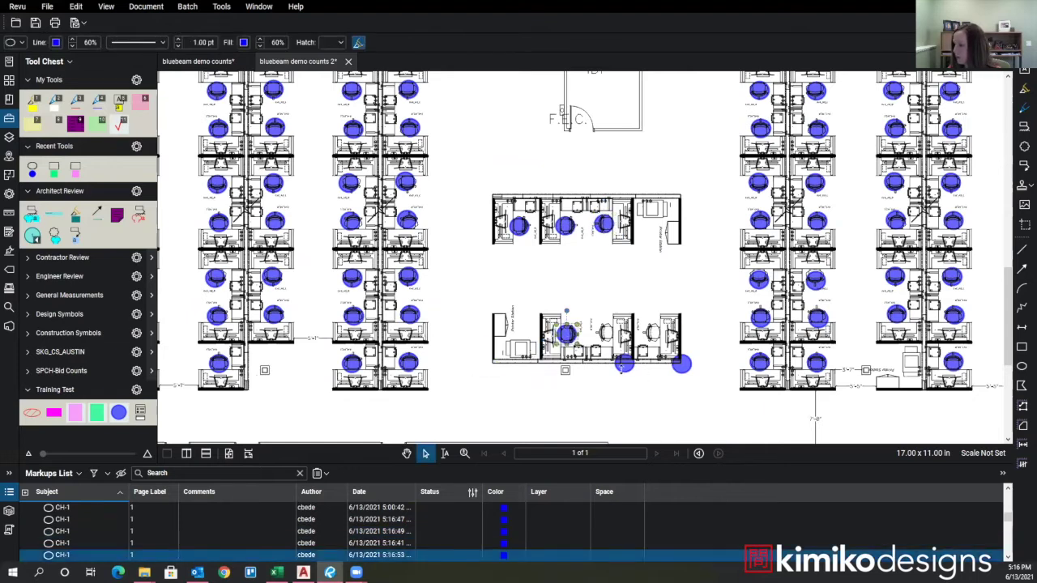
left_click_drag(624, 363, 608, 332)
left_click_drag(681, 364, 652, 332)
Step: Deselect the count dot and zoom out to check the Station Counts legend
left_click(659, 402)
scroll(659, 402, "down", 5)
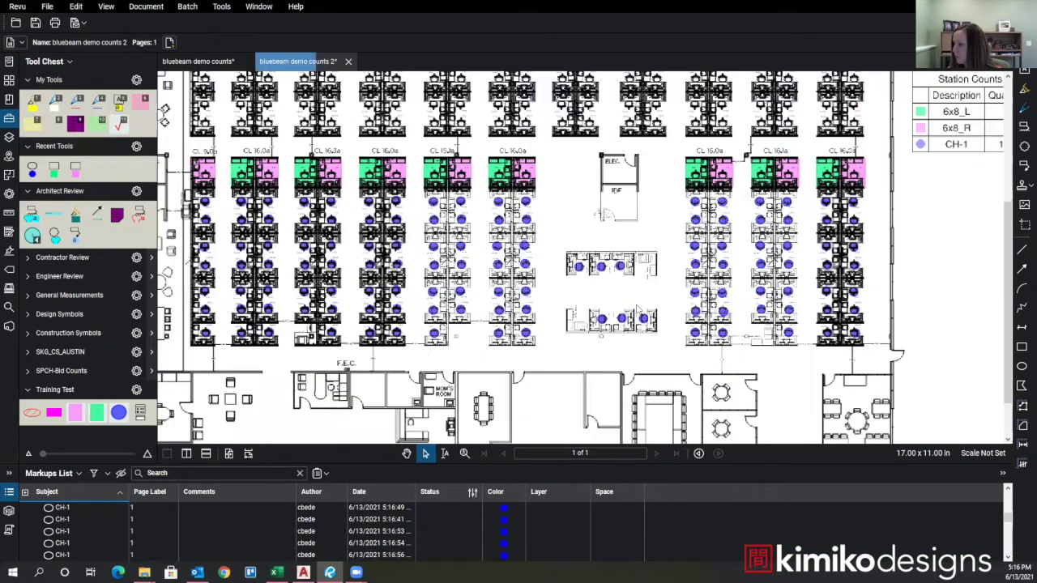
scroll(839, 219, "up", 1)
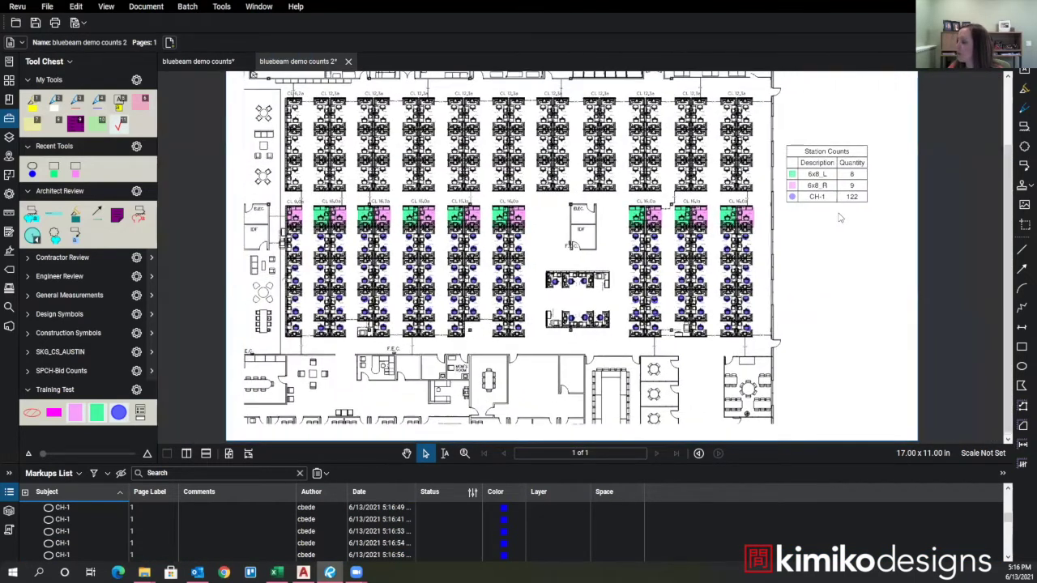
scroll(839, 220, "up", 1)
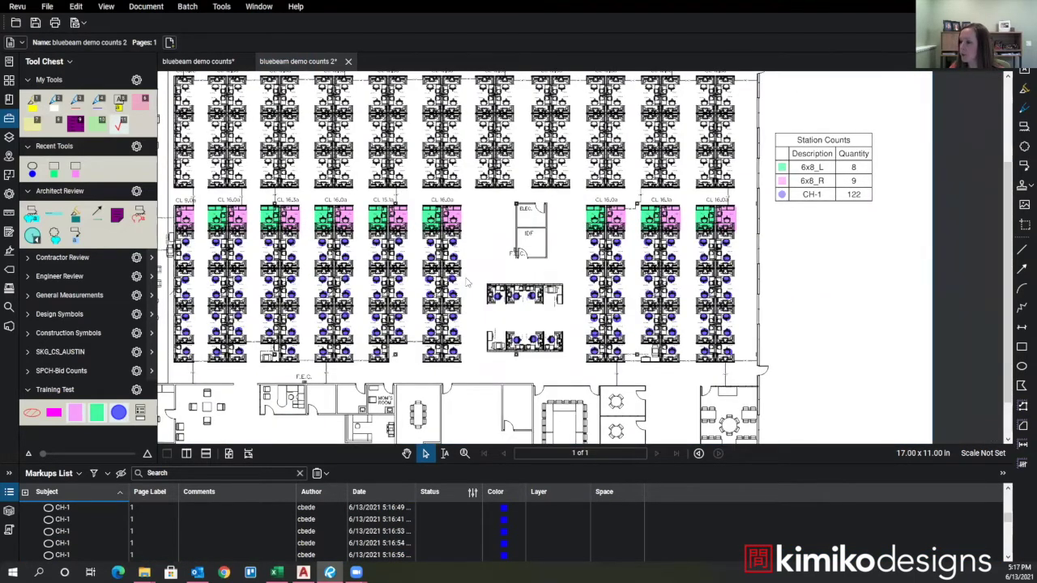
scroll(490, 255, "left", 1)
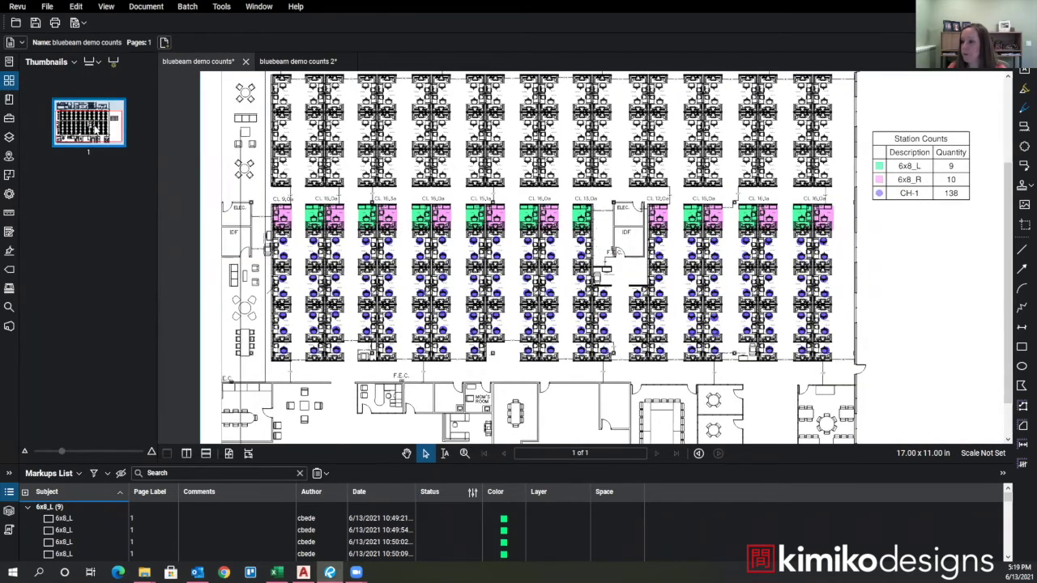
Step: Replace page 1's content with bluebeam demo counts 2.pdf, keeping only the existing markups
right_click(94, 126)
left_click(140, 283)
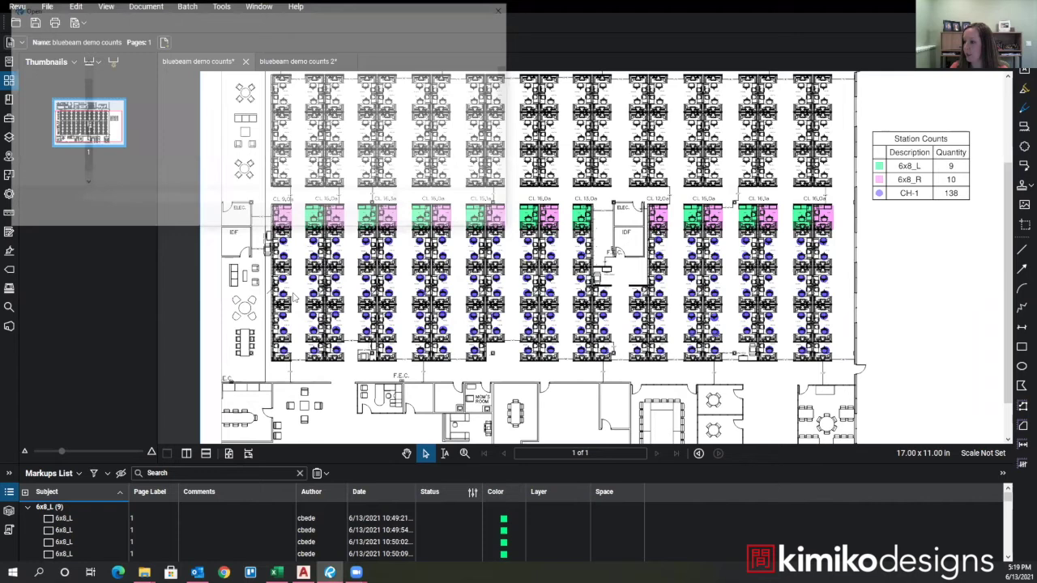
scroll(156, 108, "down", 5)
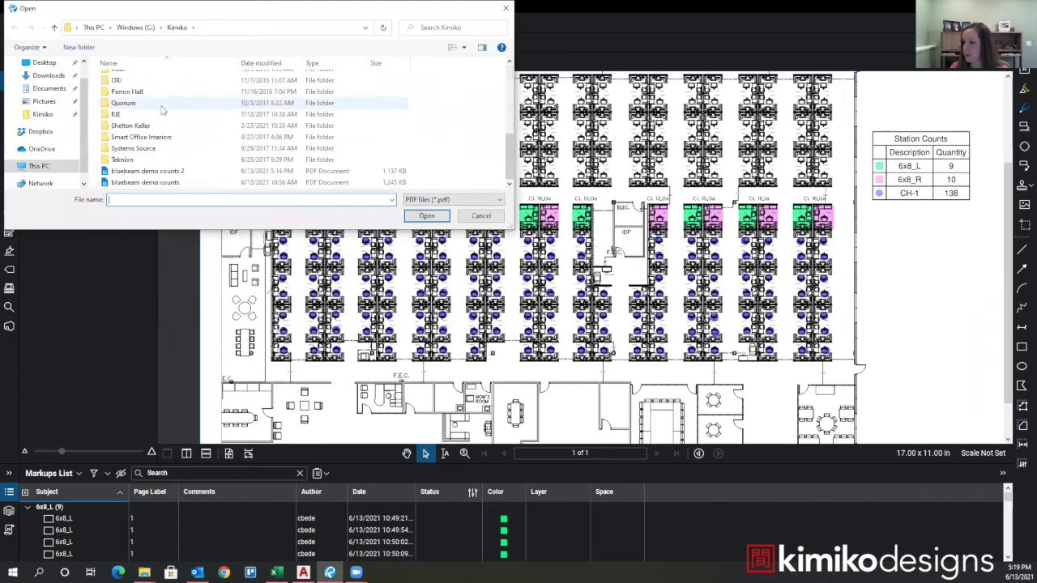
left_click(183, 172)
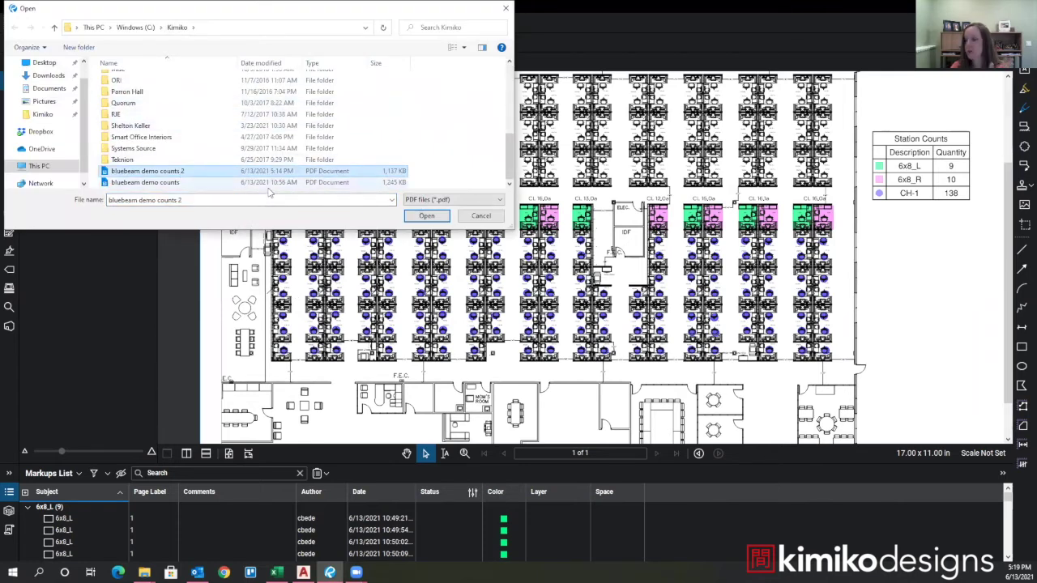
left_click(427, 215)
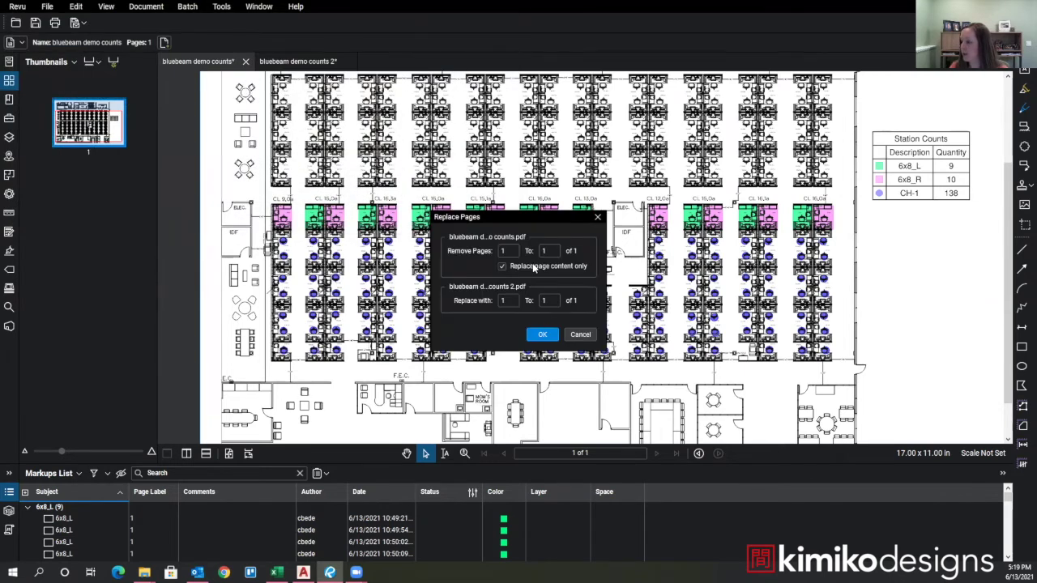
left_click(543, 335)
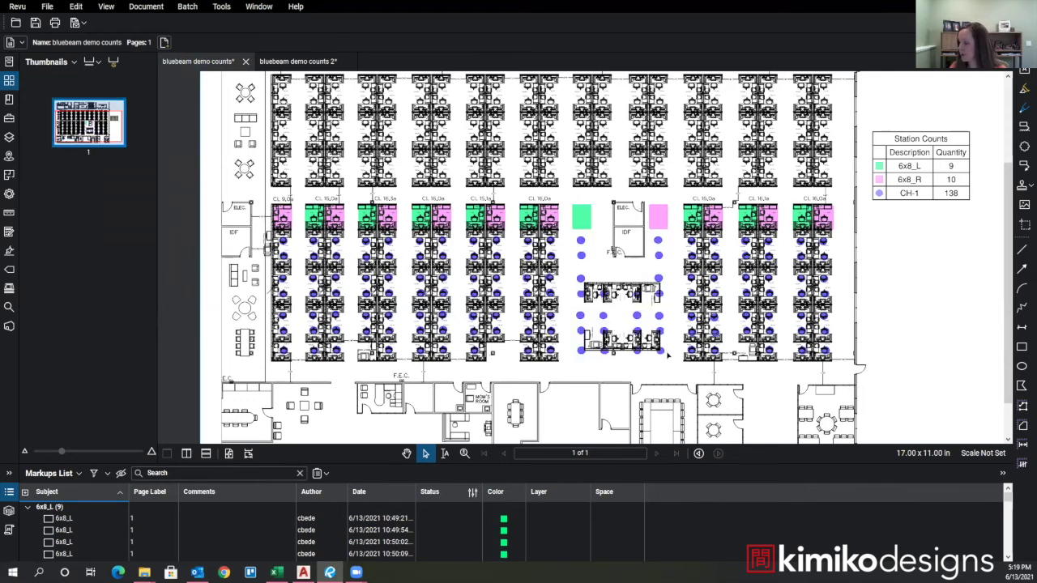
Step: Box-select and delete the leftover station boxes and chair dots around ELEC, IDF and meeting rooms
scroll(667, 324, "up", 2)
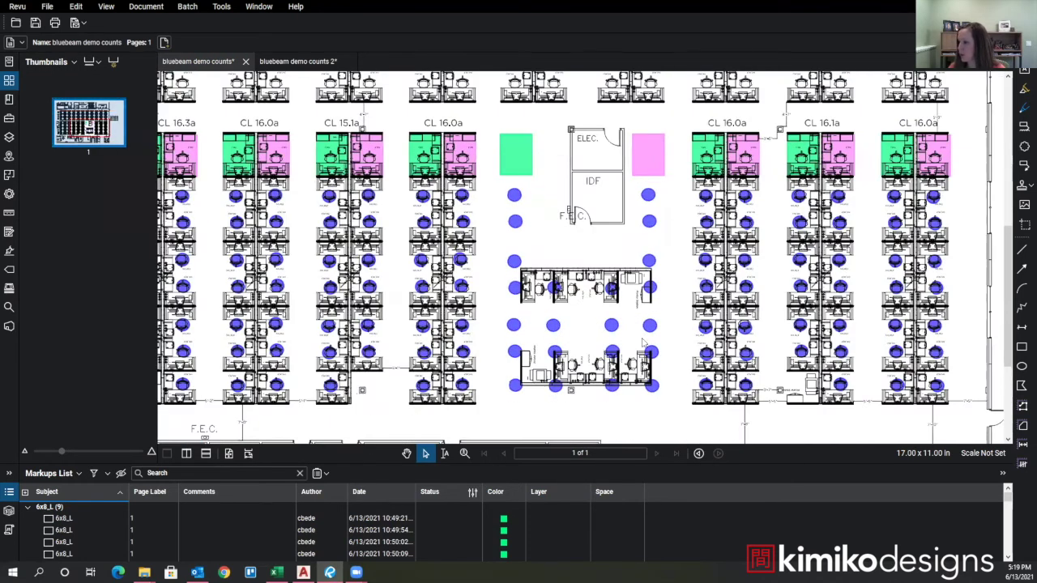
left_click(522, 172)
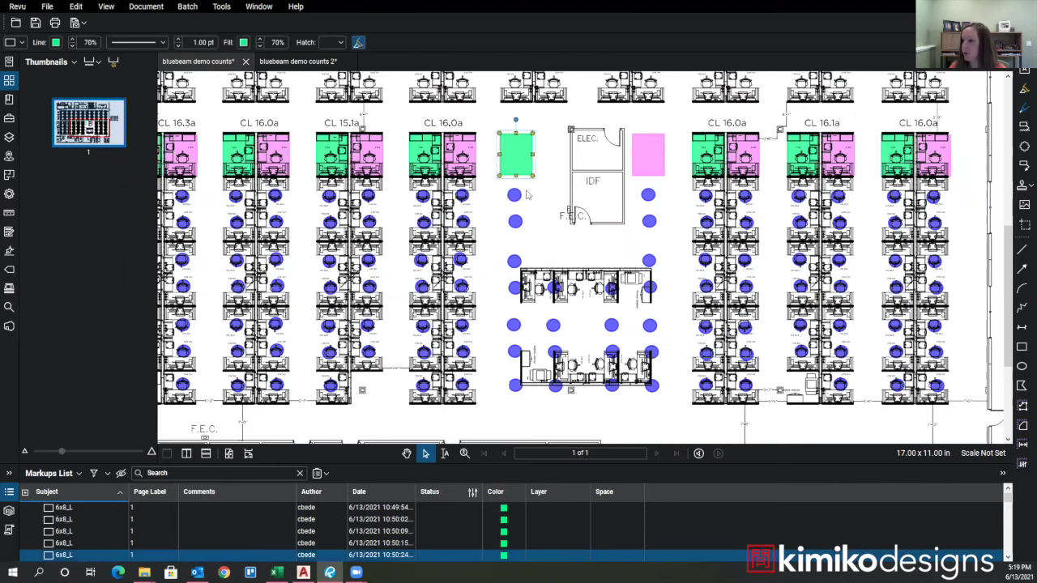
left_click(536, 203)
mouse_move(493, 114)
left_mouse_down()
mouse_move(662, 254)
mouse_move(680, 413)
left_mouse_up()
key("Delete")
left_click(620, 236)
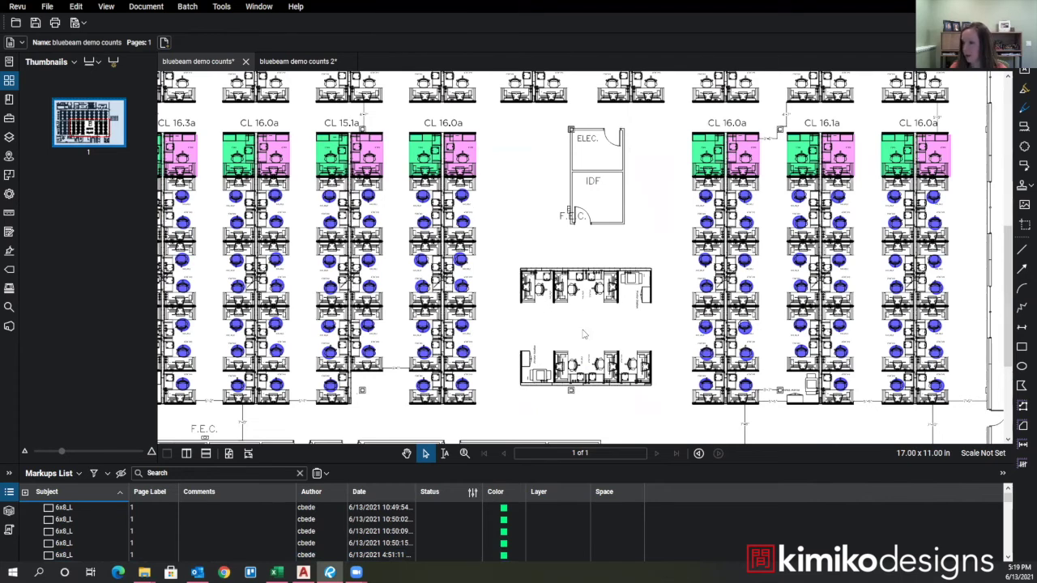
scroll(587, 319, "down", 5)
scroll(562, 299, "up", 3)
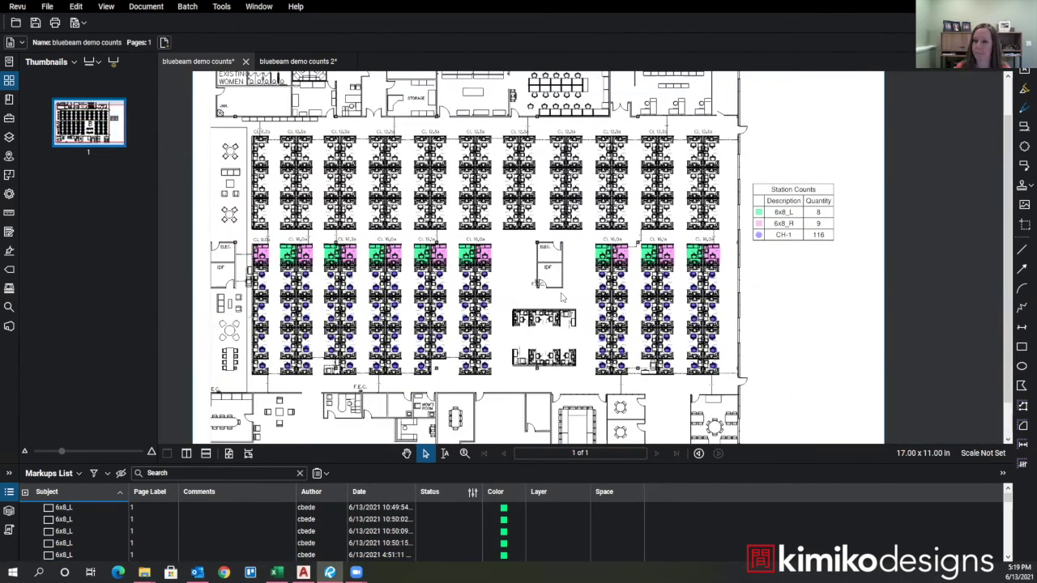